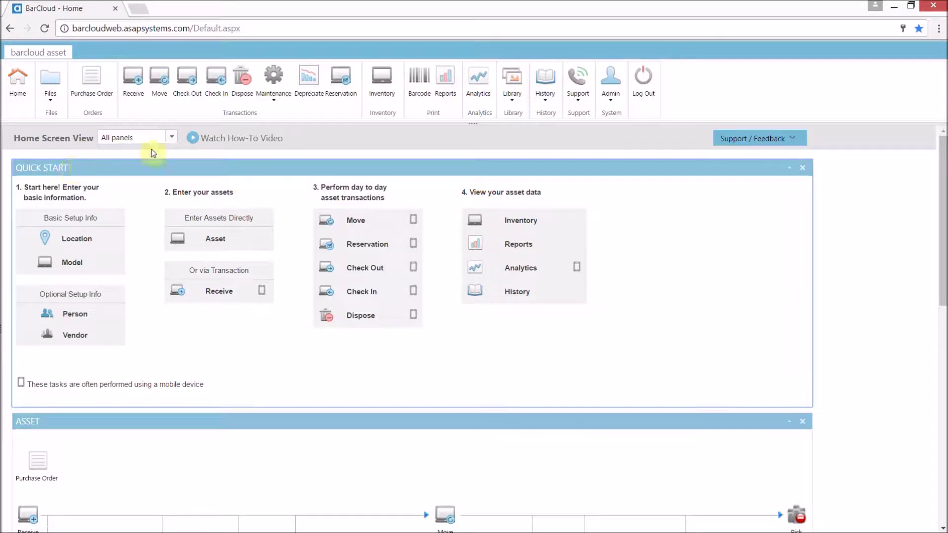
Open the home screen panel list and close it without changes.
click(172, 138)
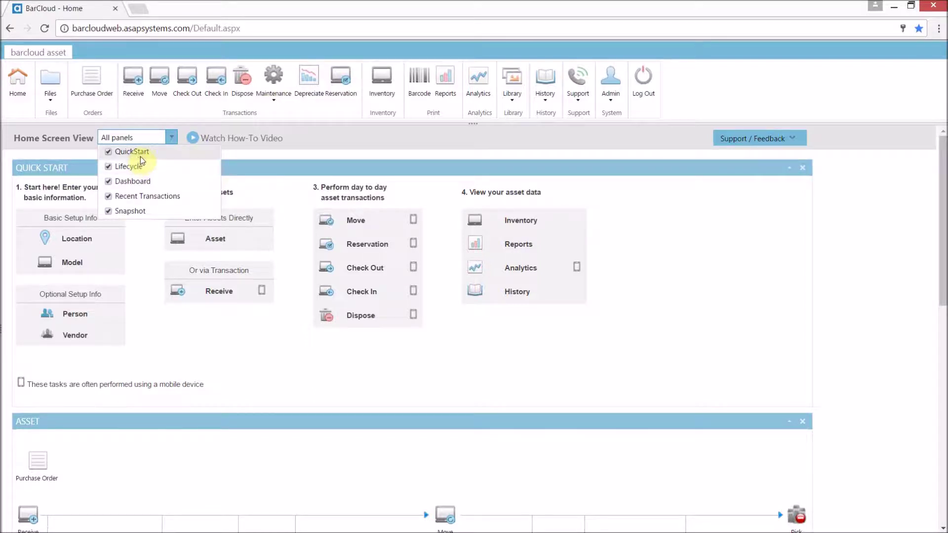
click(171, 137)
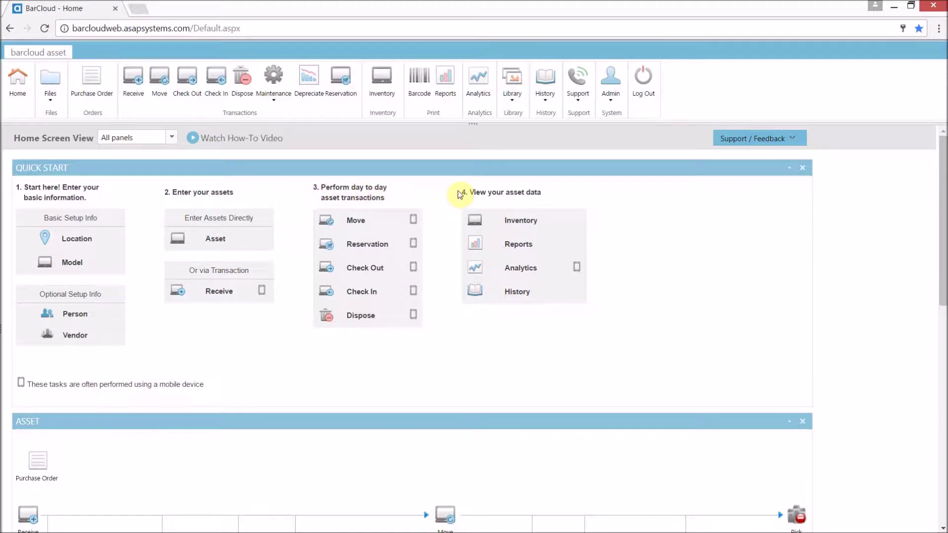
click(458, 190)
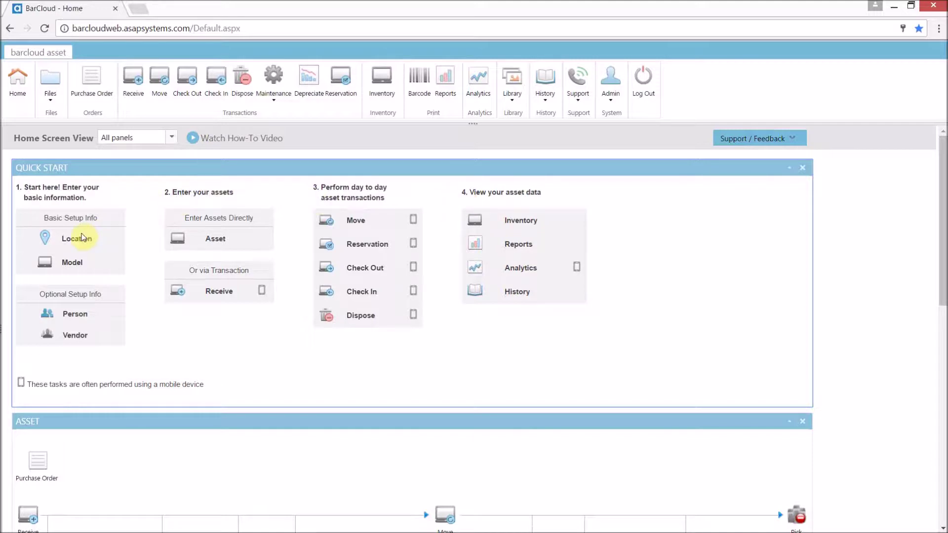
Create and save a new location with ID 'RM 101'.
click(47, 240)
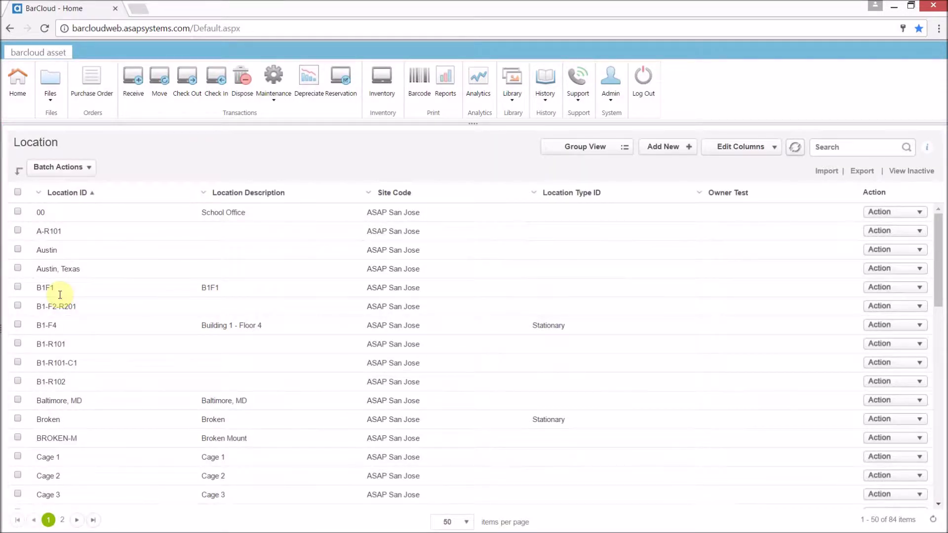
click(668, 146)
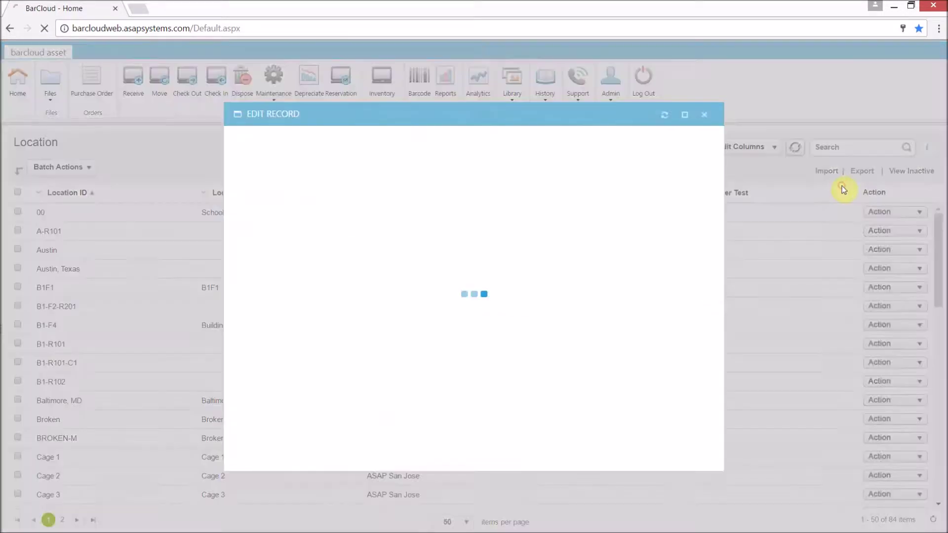
text(RM )
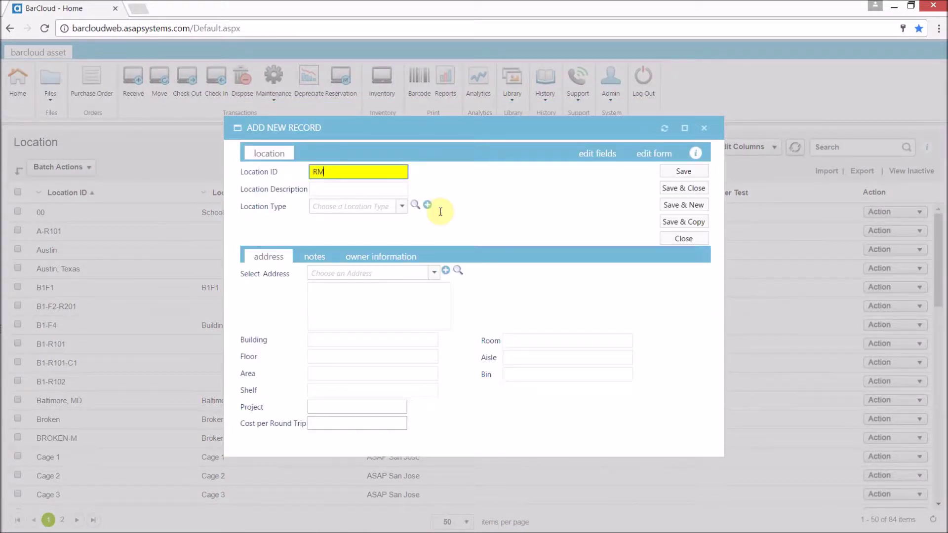
text(101)
click(683, 176)
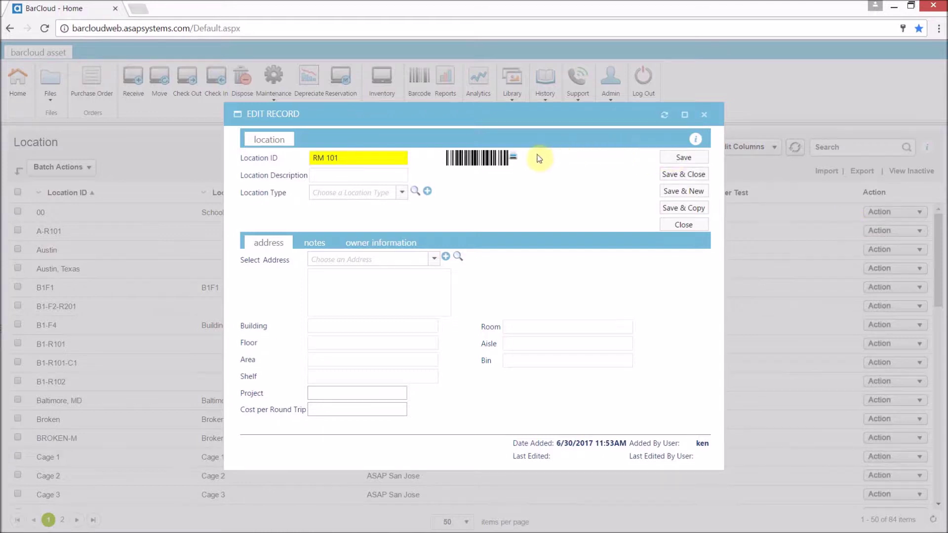
Preview RM 101's barcode label, then close it and the location record and go Home.
click(513, 159)
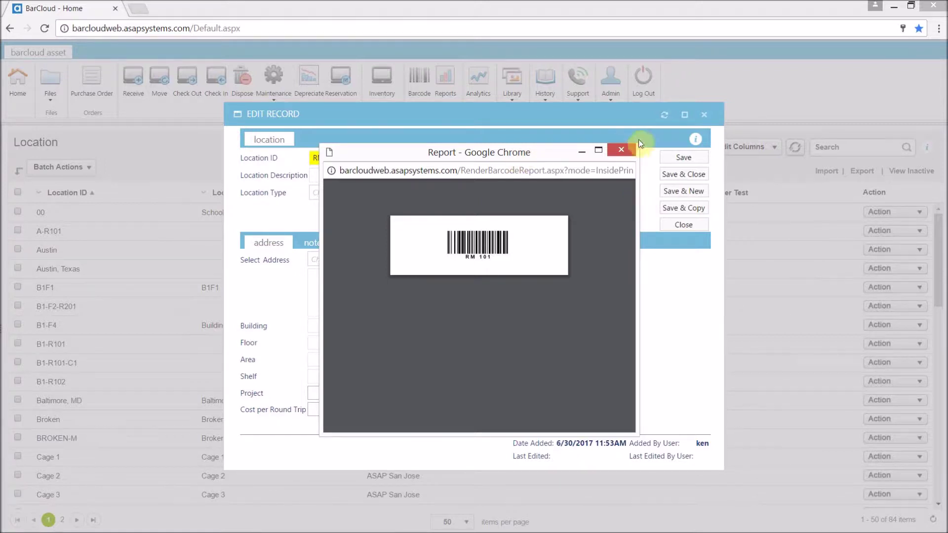
click(780, 191)
click(704, 114)
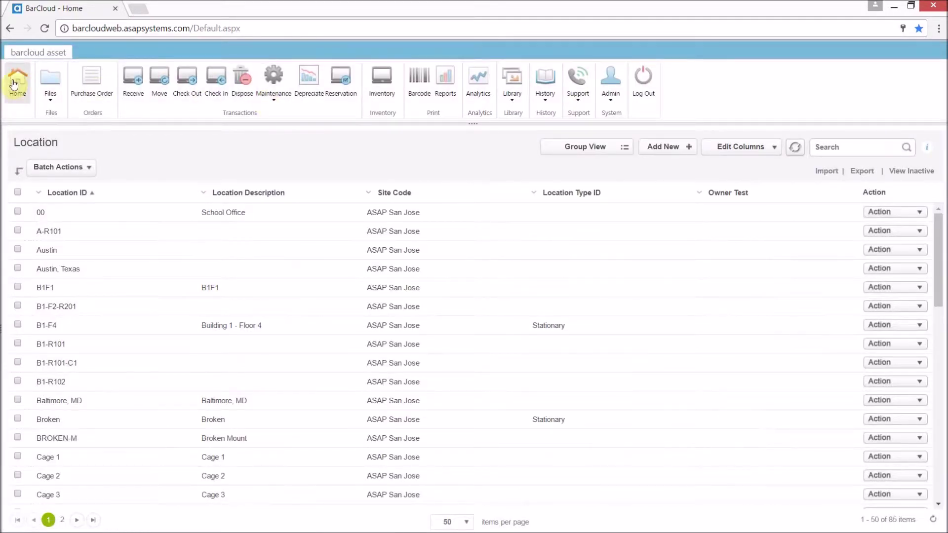
click(18, 101)
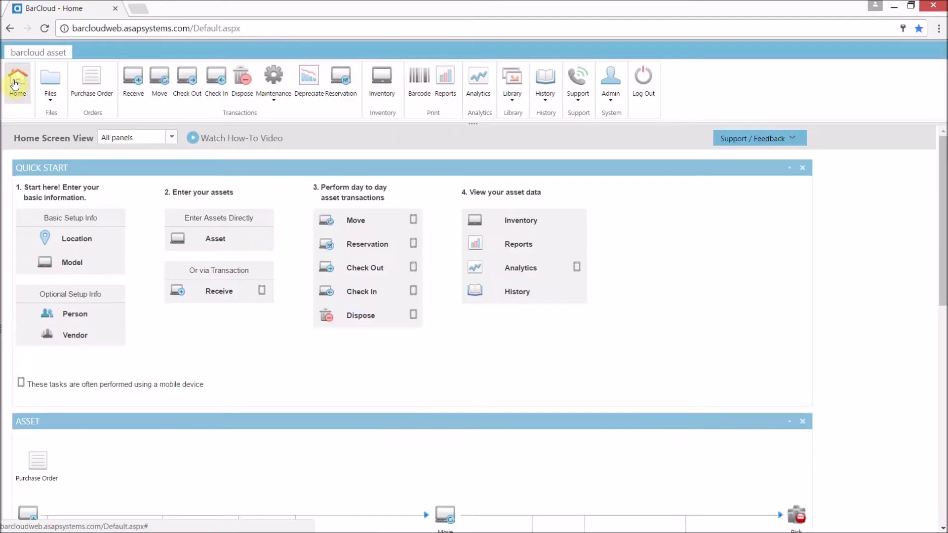
Review the Model list, then go to the Barcode labels page.
click(70, 265)
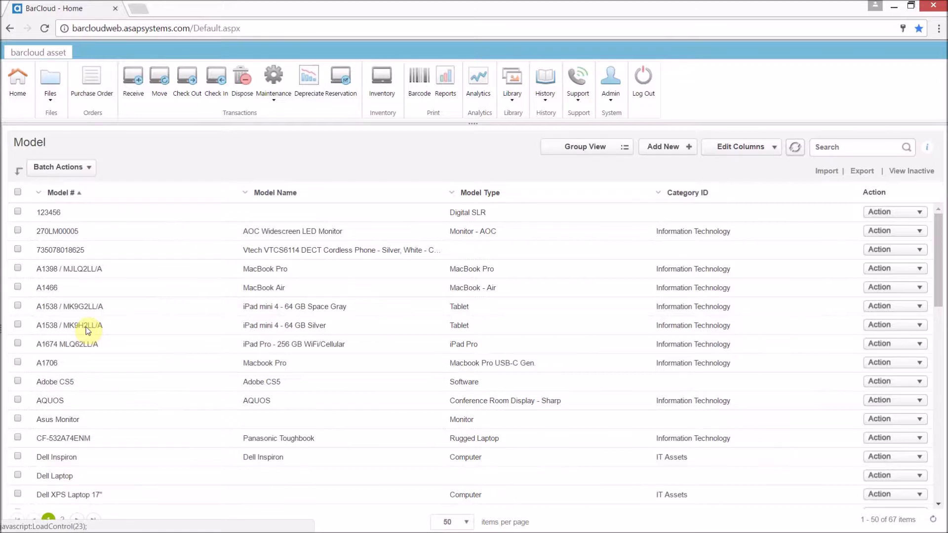
click(418, 84)
click(518, 103)
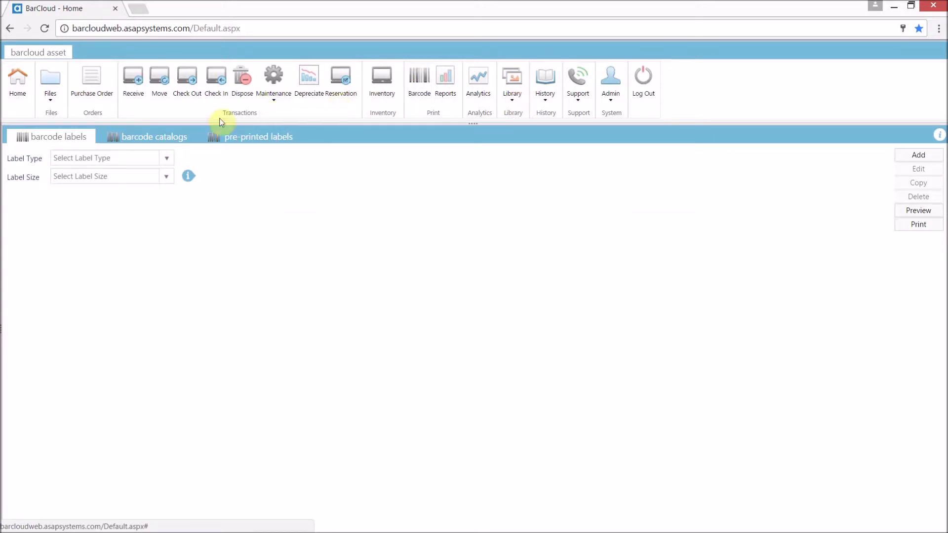
Generate the Models Catalog barcode report, close it, and return Home.
click(161, 141)
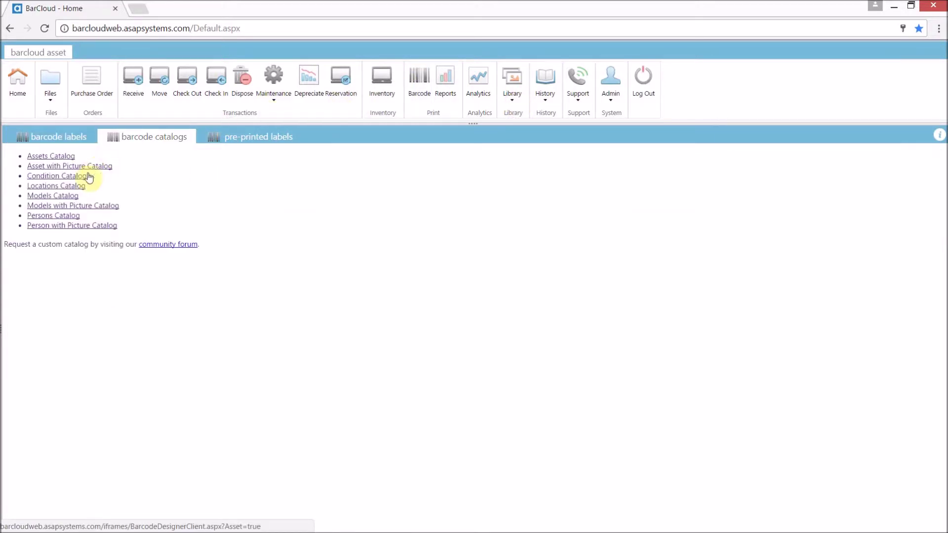
click(60, 200)
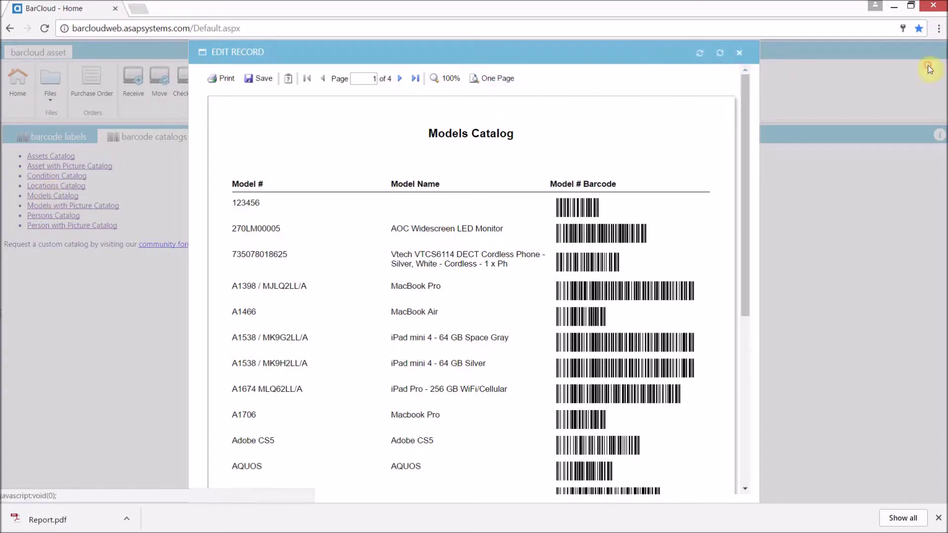
click(739, 52)
click(14, 81)
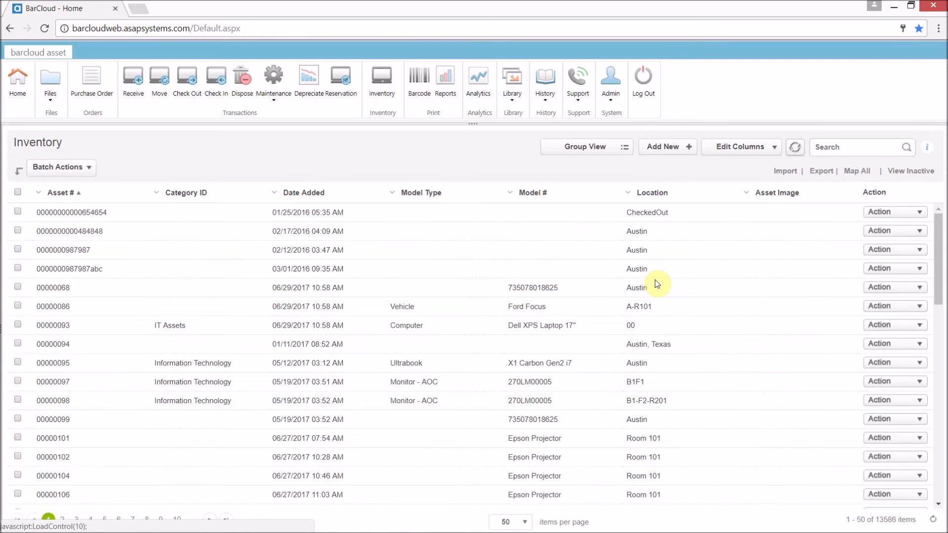
Search the Inventory for asset 000103.
click(820, 148)
text(000103)
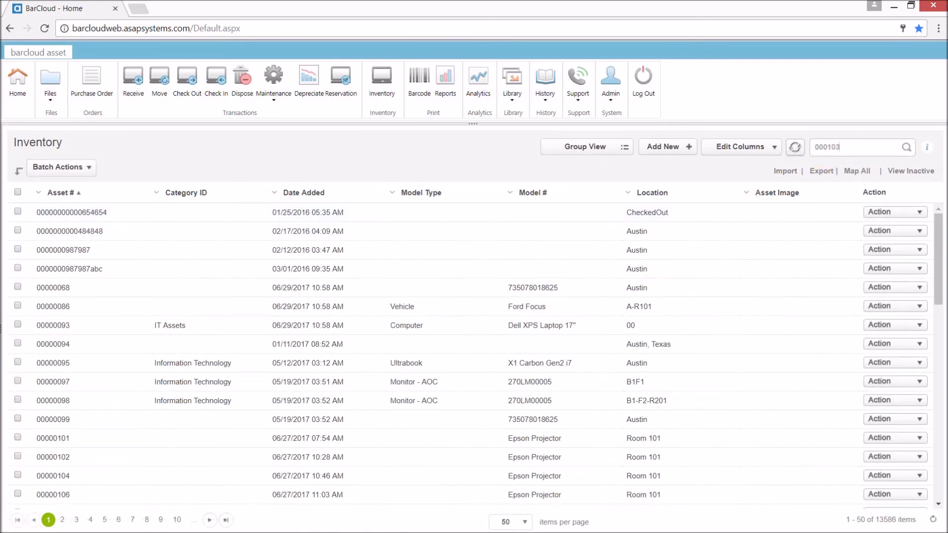
key(Return)
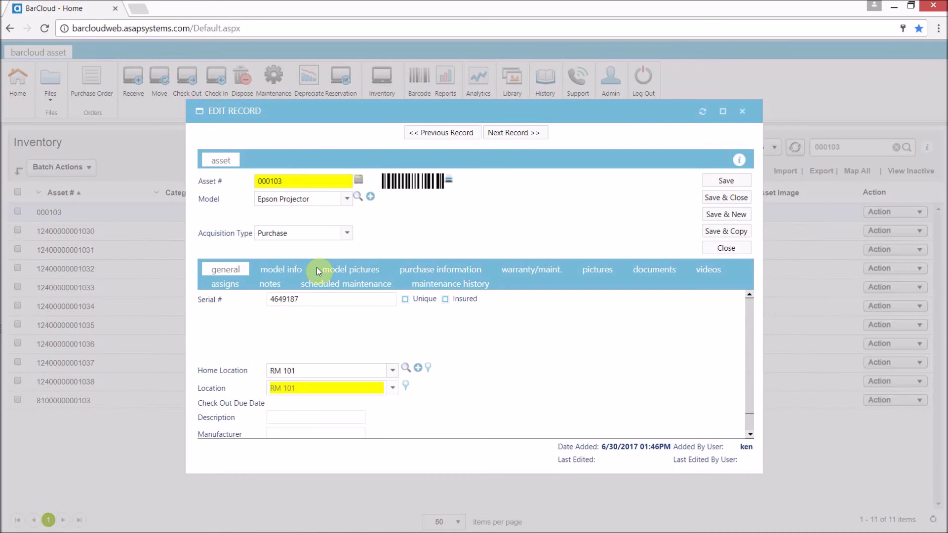
Close asset 000103's record by going back to the Home screen.
click(19, 99)
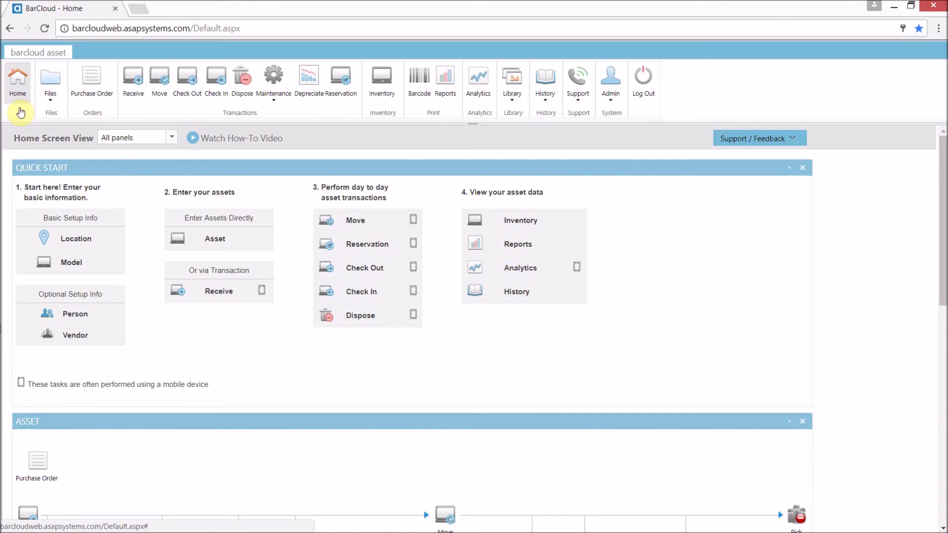